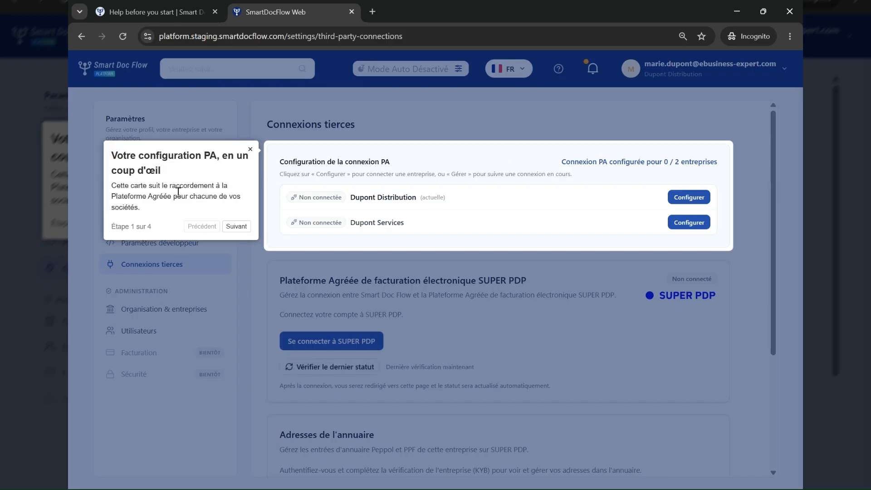
Advance the tour through connection status, company connection and directory addresses, then finish it
click(236, 227)
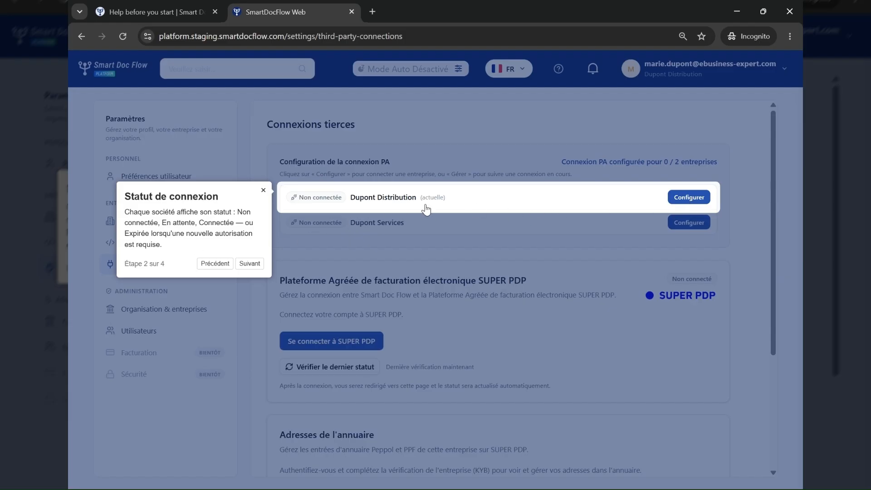
click(250, 264)
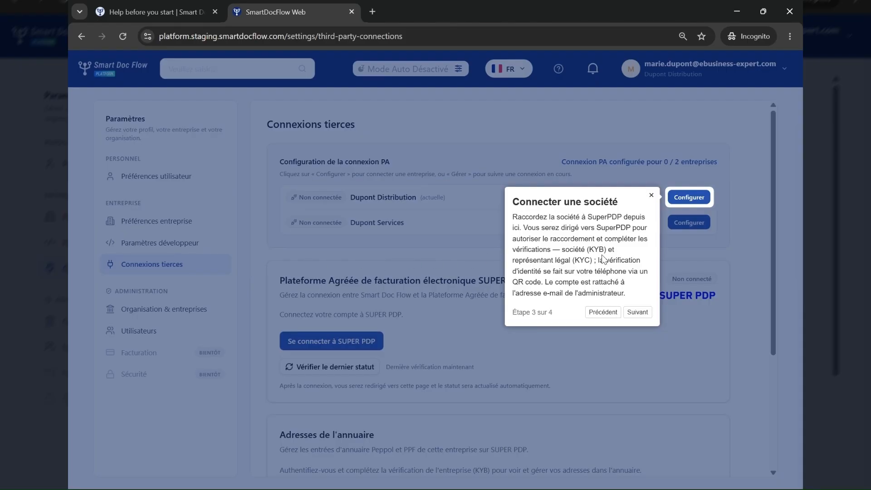
click(638, 312)
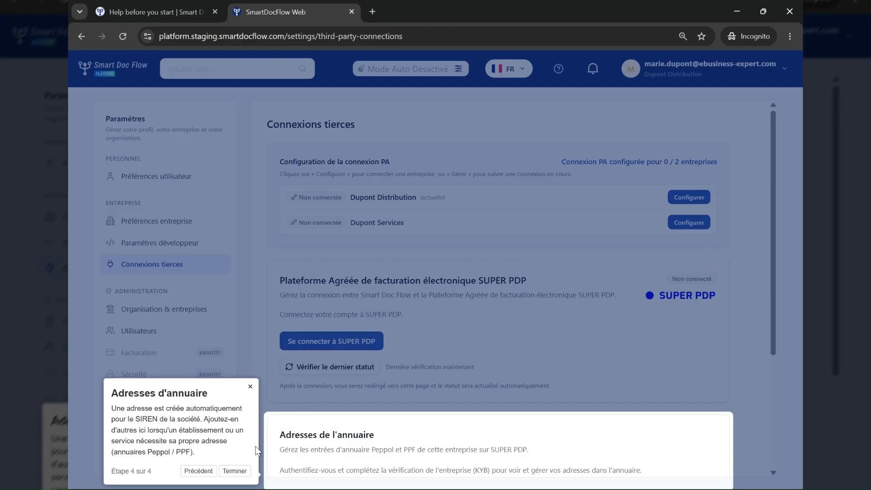
click(235, 472)
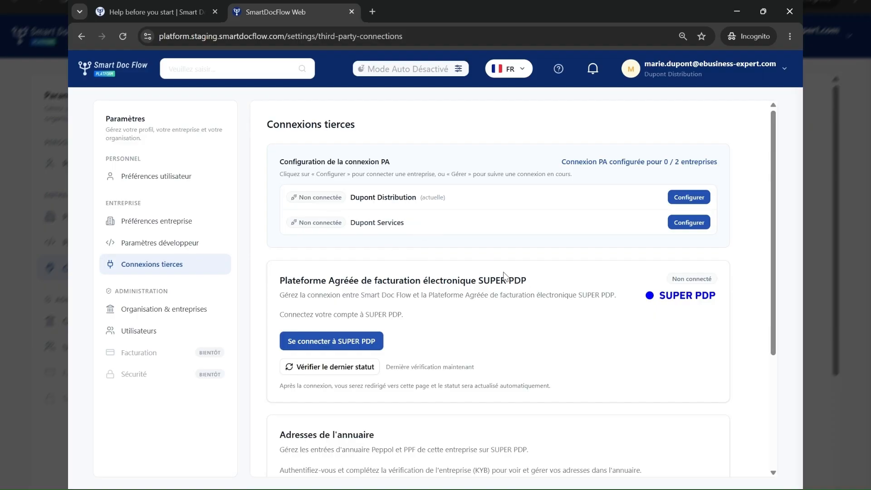
Scroll to the SUPER PDP card and choose 'Se connecter à SUPER PDP'
scroll(522, 296, down, 1)
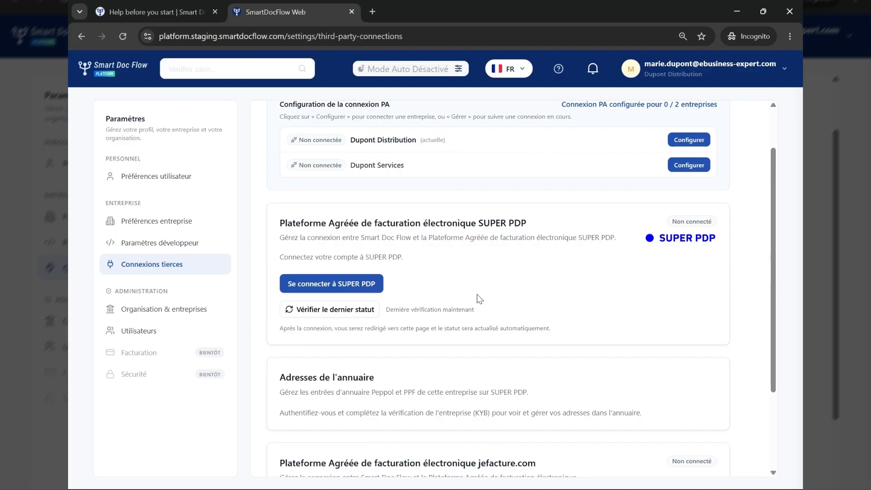
click(347, 285)
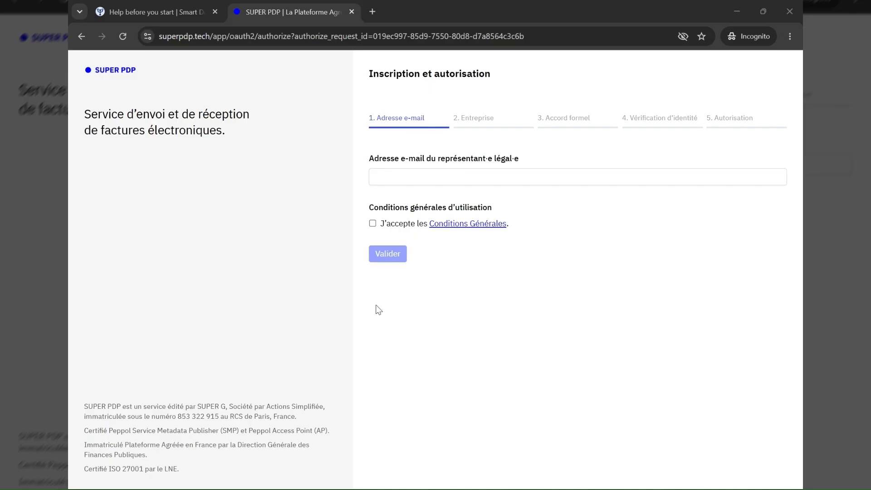
Paste the legal representative's e-mail address and accept the general terms and conditions
click(467, 180)
key(ctrl+v)
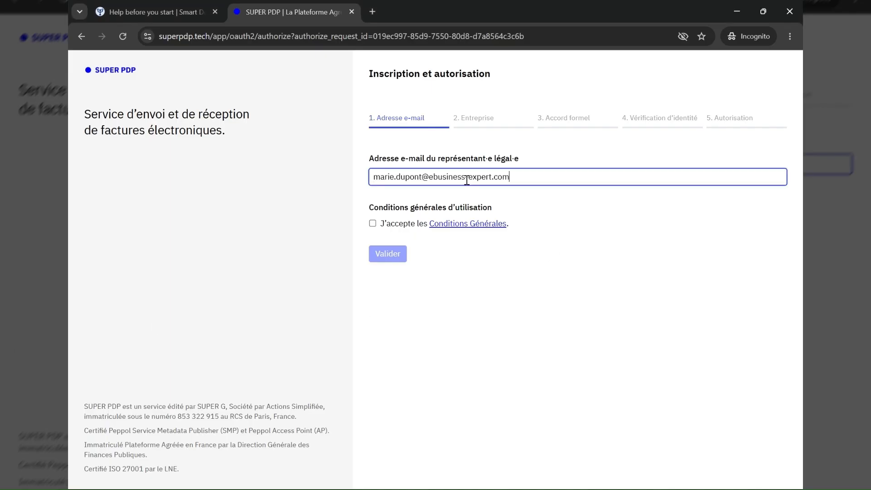
click(373, 224)
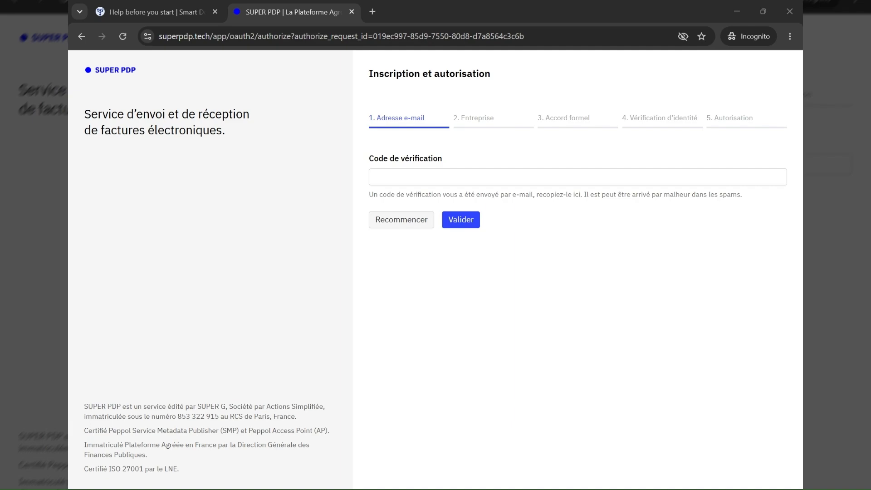
Copy the verification code from SUPER PDP's Outlook e-mail and paste it into the code field
drag(68, 218, 340, 94)
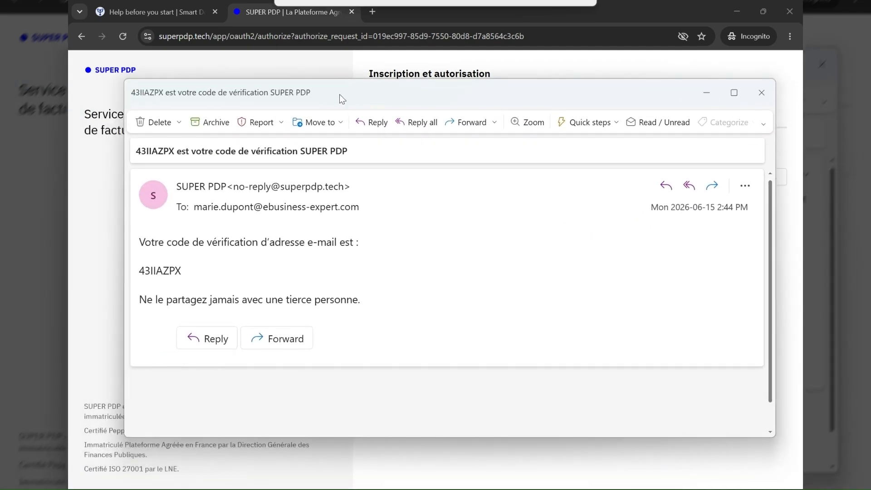
double_click(158, 271)
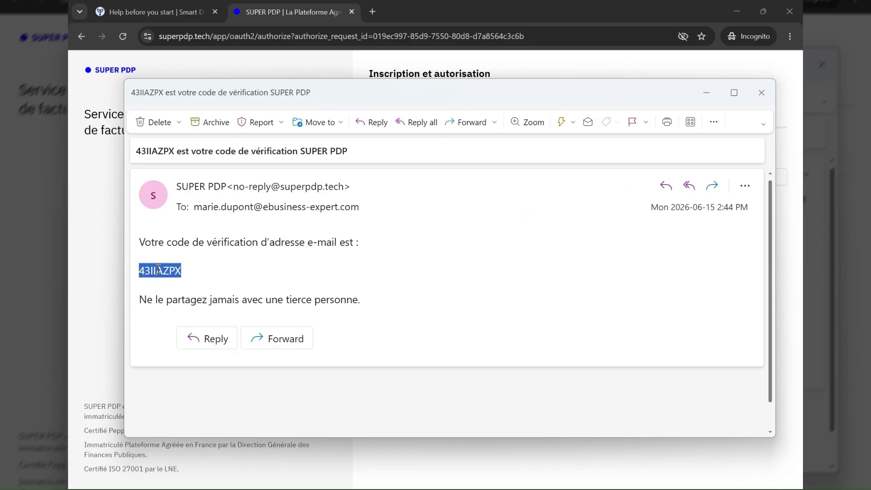
right_click(159, 273)
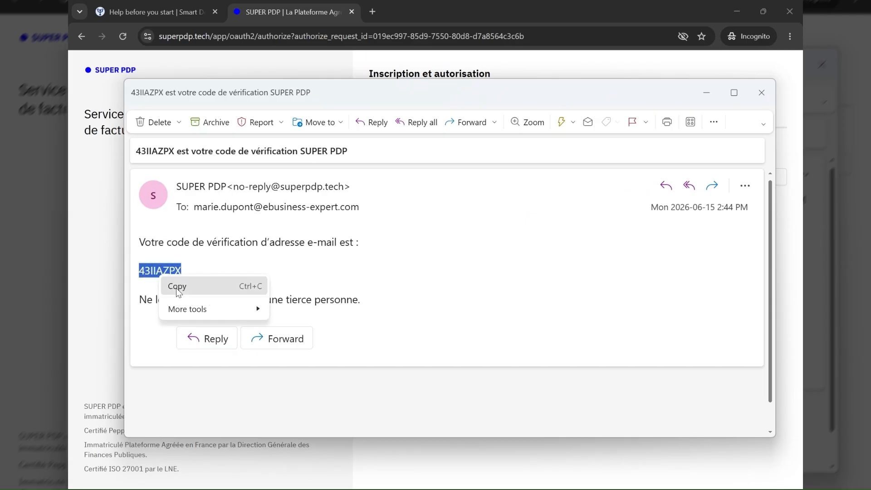
click(176, 287)
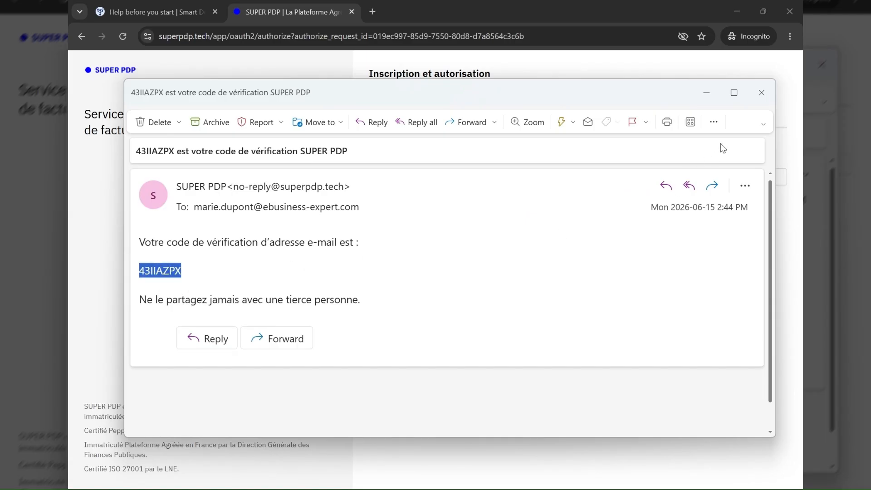
click(762, 93)
click(385, 176)
key(ctrl+v)
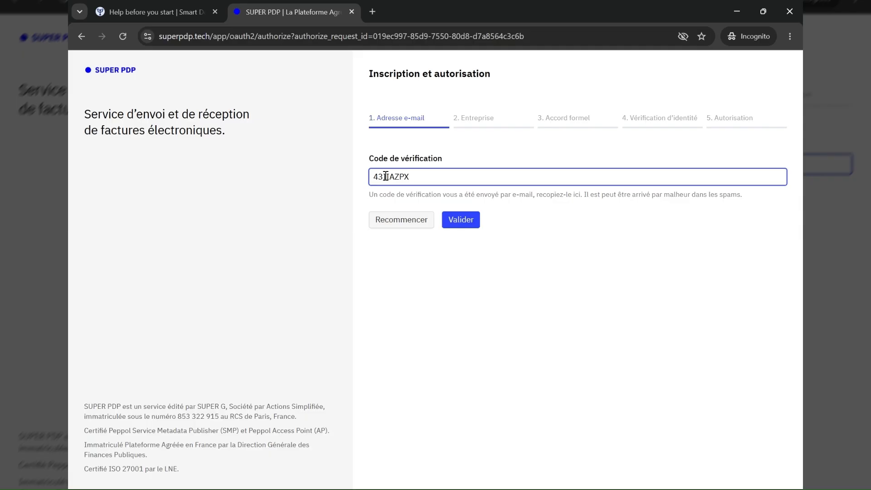
Submit the verification code and keep the sandbox registration country
click(460, 220)
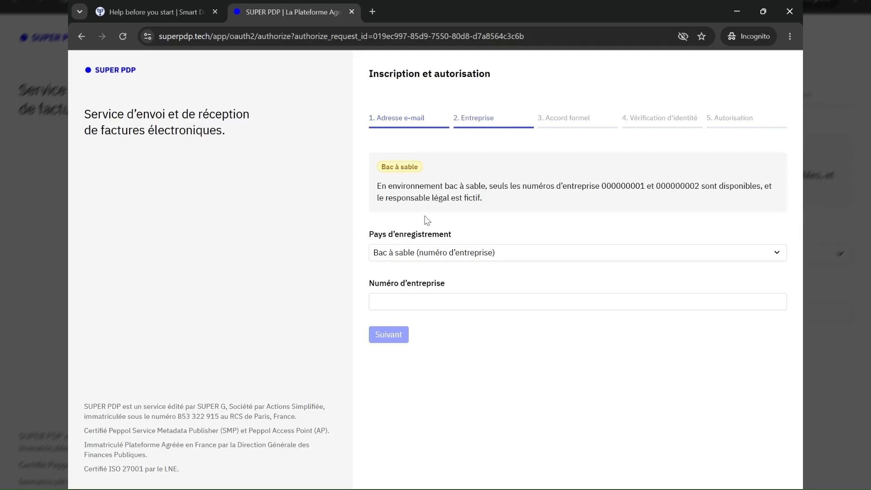
click(430, 258)
click(429, 263)
Enter company number 000000001, choose the listed legal representative, and continue to formal agreement
click(423, 303)
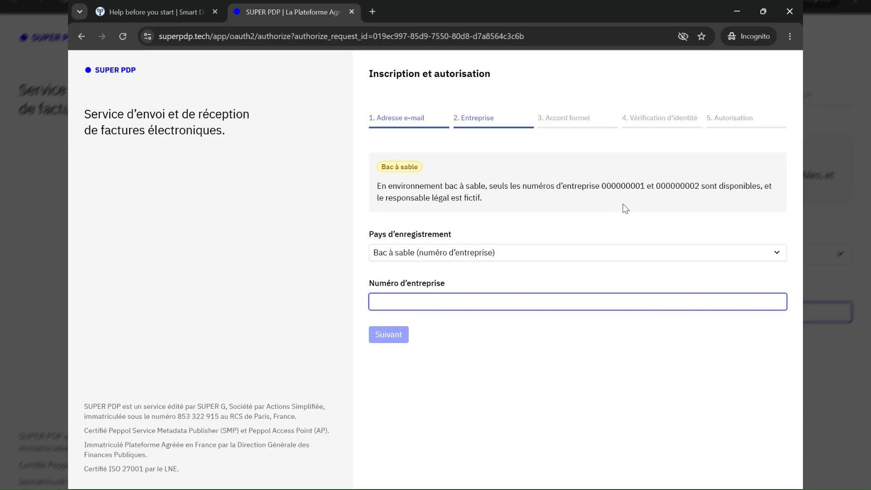
drag(601, 185, 646, 186)
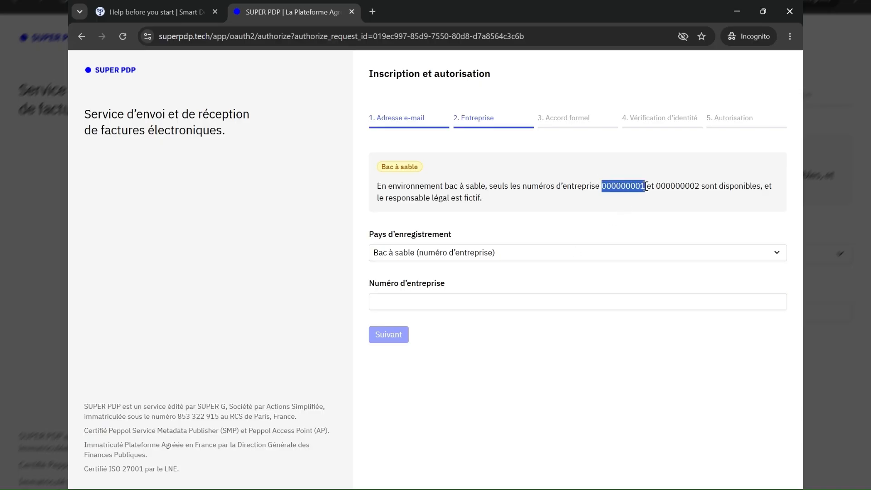
click(416, 302)
key(ctrl+v)
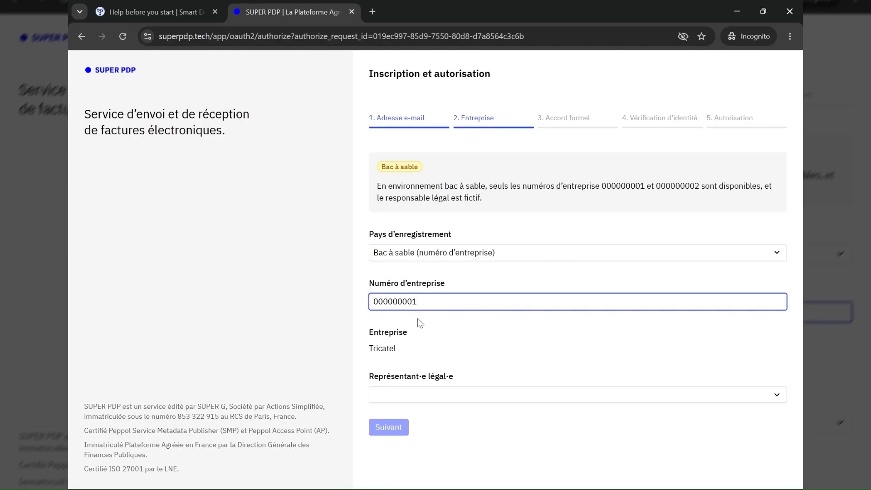
click(426, 396)
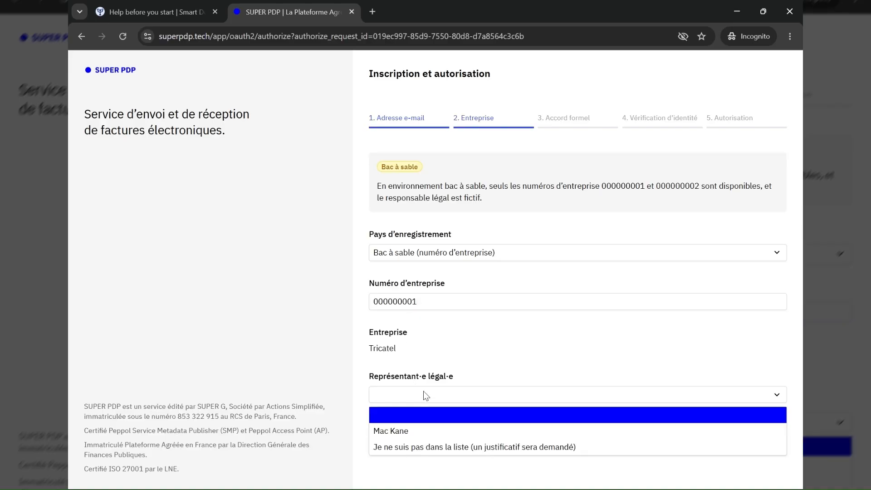
click(407, 434)
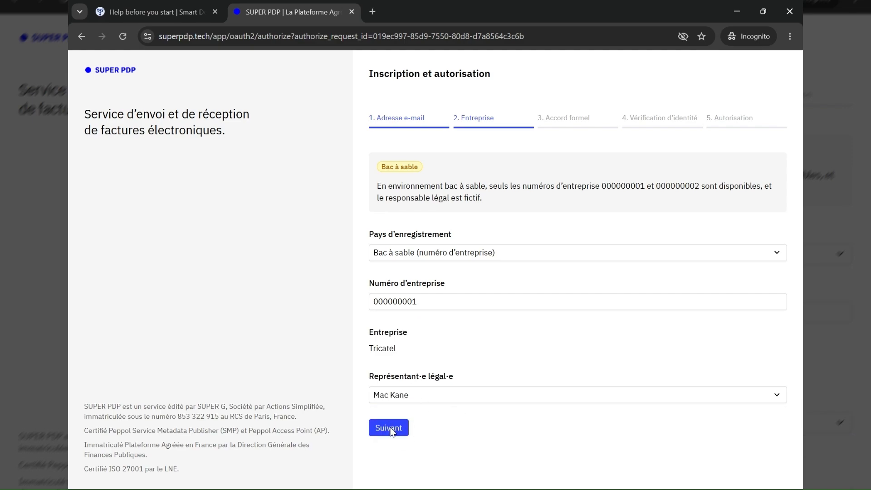
click(392, 429)
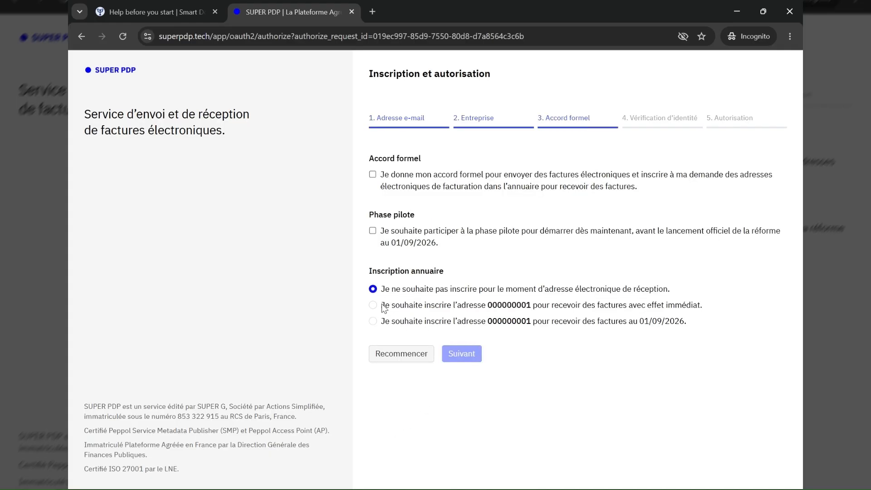
Register address 000000001 from 01/09/2026, give formal consent, and simulate a successful identity check
click(376, 321)
click(372, 174)
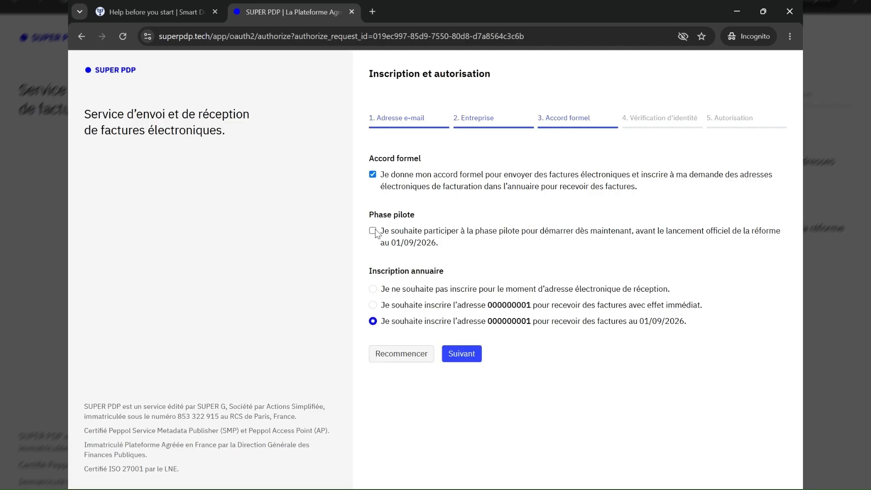
click(465, 356)
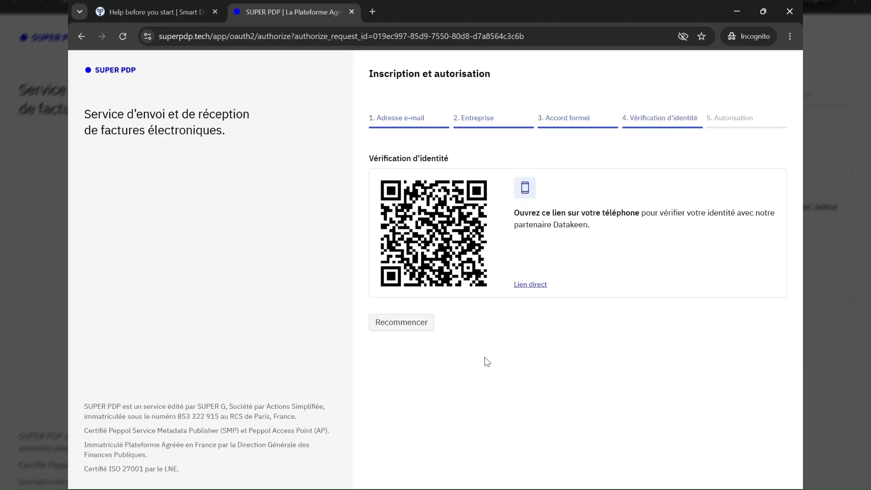
click(526, 287)
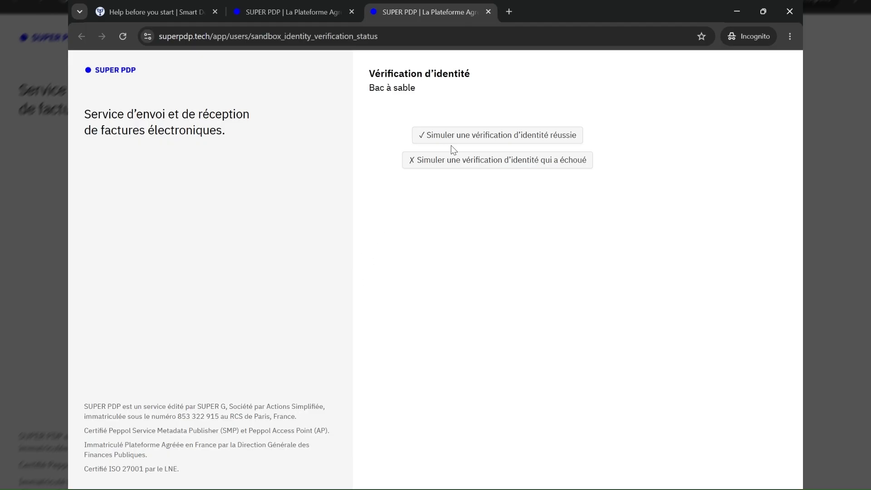
click(478, 136)
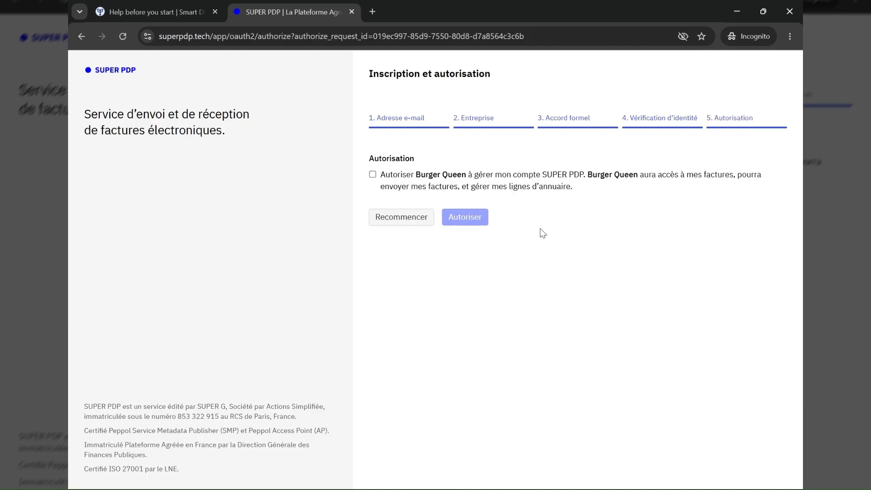
Consent to Burger Queen managing the SUPER PDP account and authorise its access
click(373, 174)
click(465, 218)
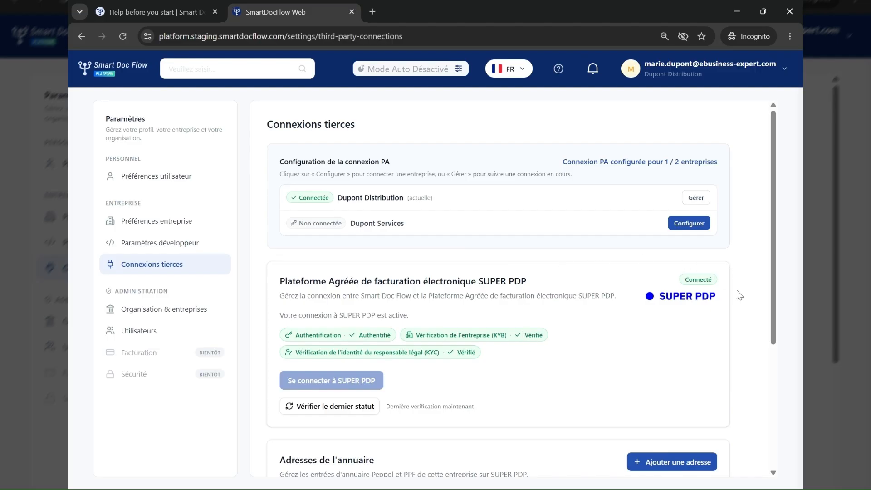
Scroll to Adresses de l'annuaire, copy the existing identifier's leading part, and open the add-address form
drag(726, 286, 717, 311)
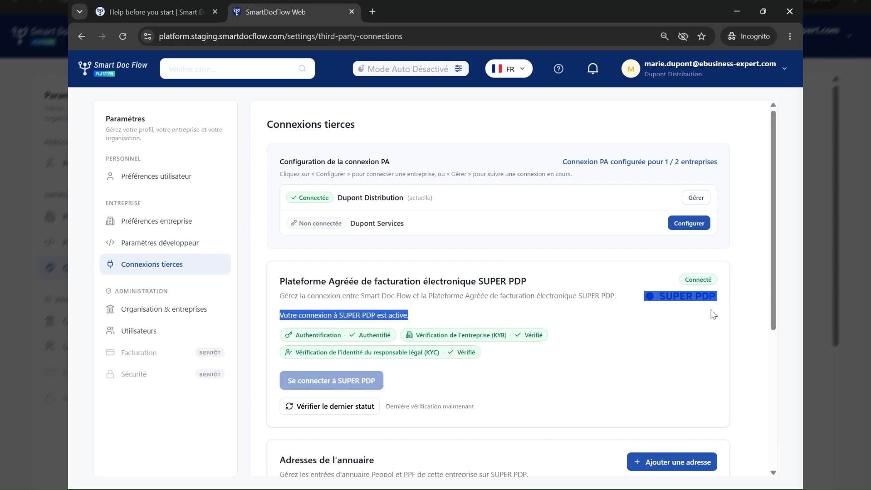
click(679, 323)
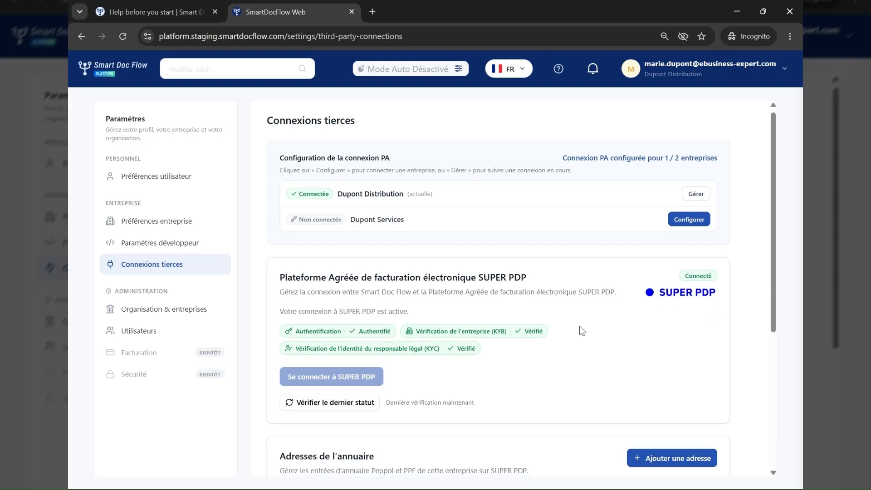
scroll(580, 328, down, 1)
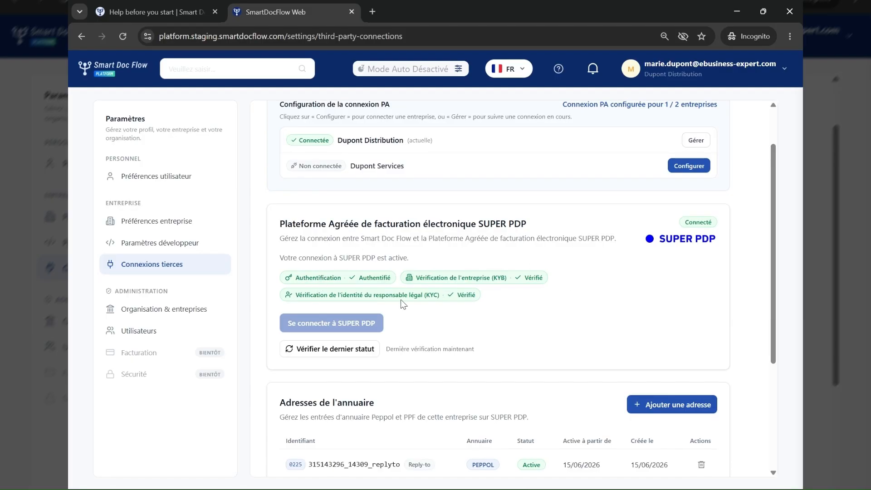
scroll(586, 321, down, 1)
scroll(586, 321, down, 1)
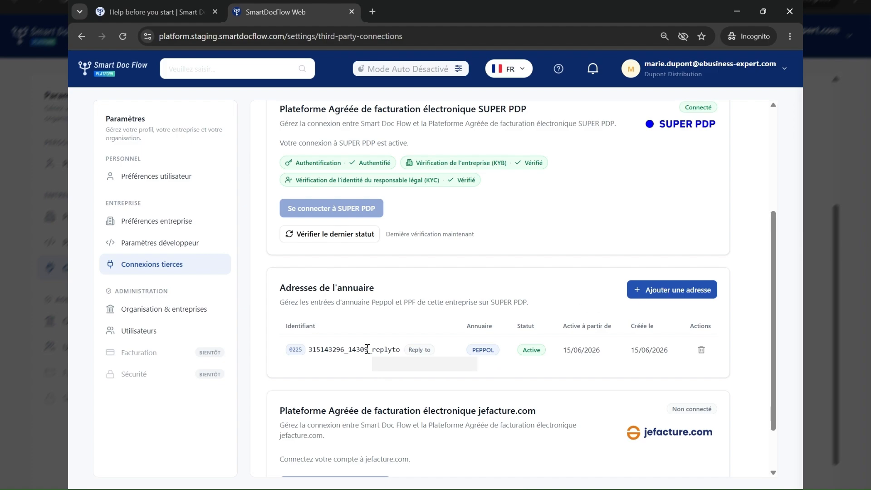
drag(367, 348, 310, 350)
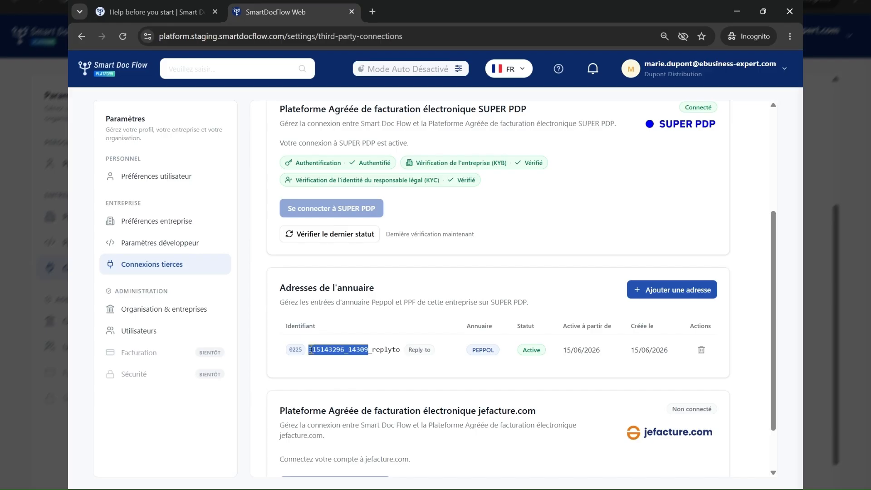
click(366, 349)
Re-copy the existing identifier's leading part and reopen the add-address form
click(696, 292)
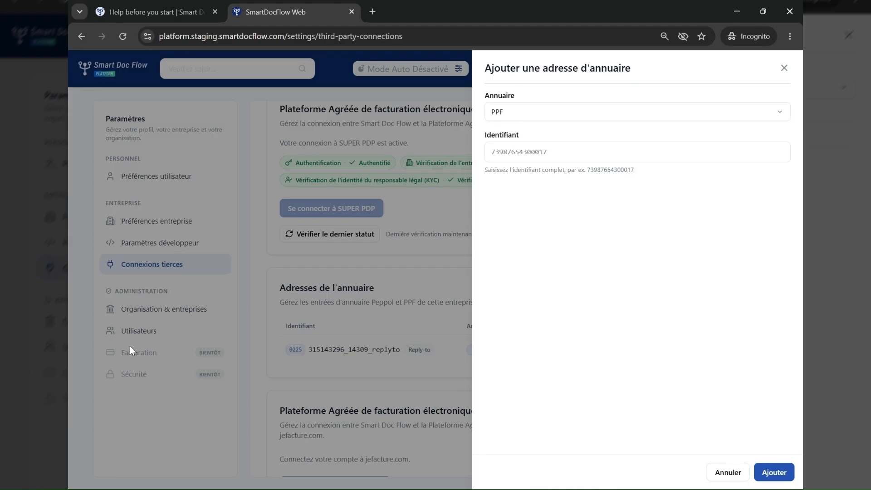
click(313, 351)
mouse_move(313, 349)
mouse_down()
mouse_move(369, 349)
mouse_move(309, 349)
mouse_up()
key(ctrl+c)
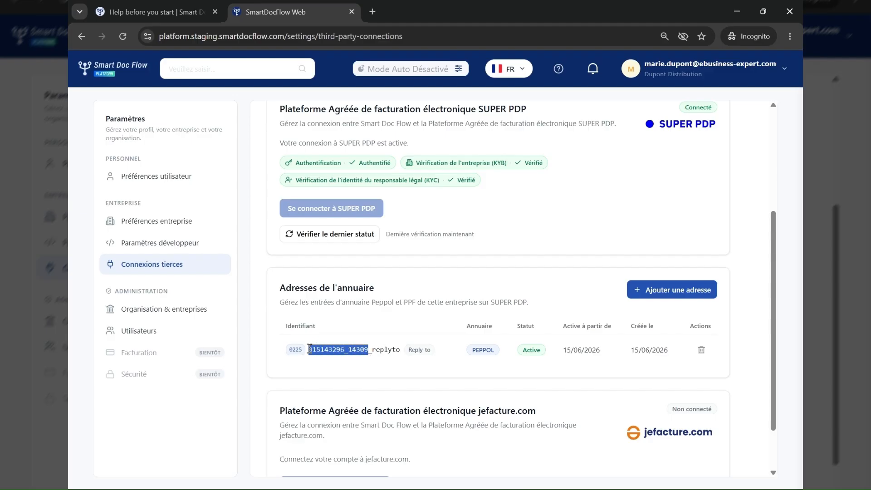
click(646, 289)
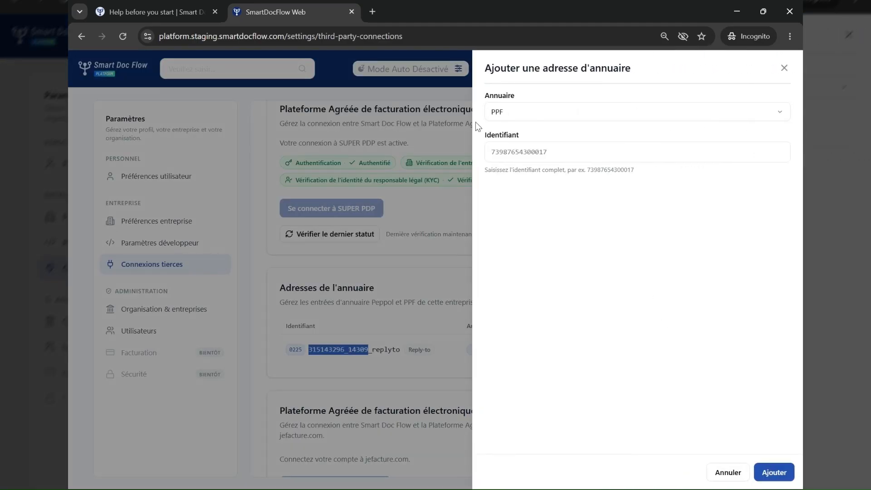
Add a Peppol directory address with the pasted identifier, its suffix changed to compta
click(511, 146)
key(ctrl+v)
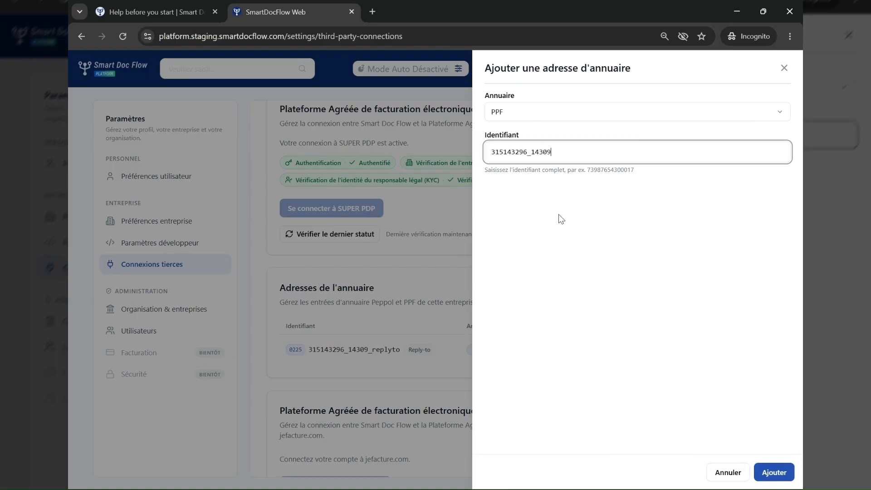
click(523, 116)
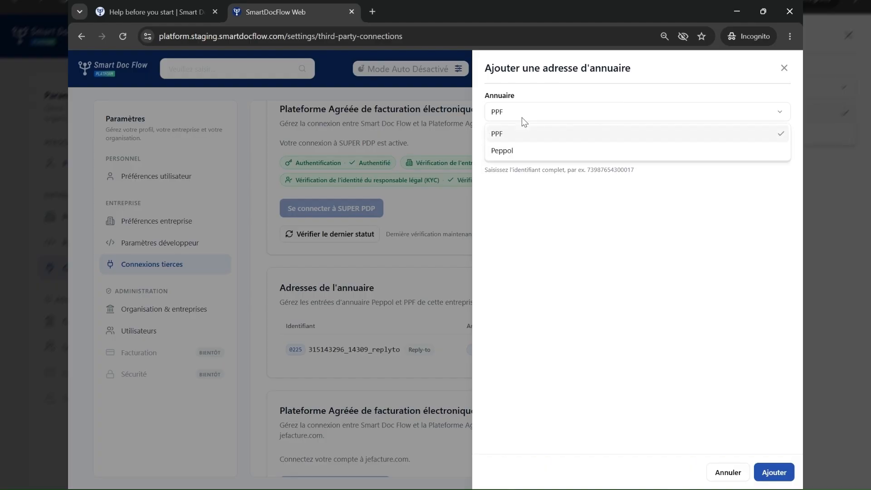
click(515, 148)
click(611, 153)
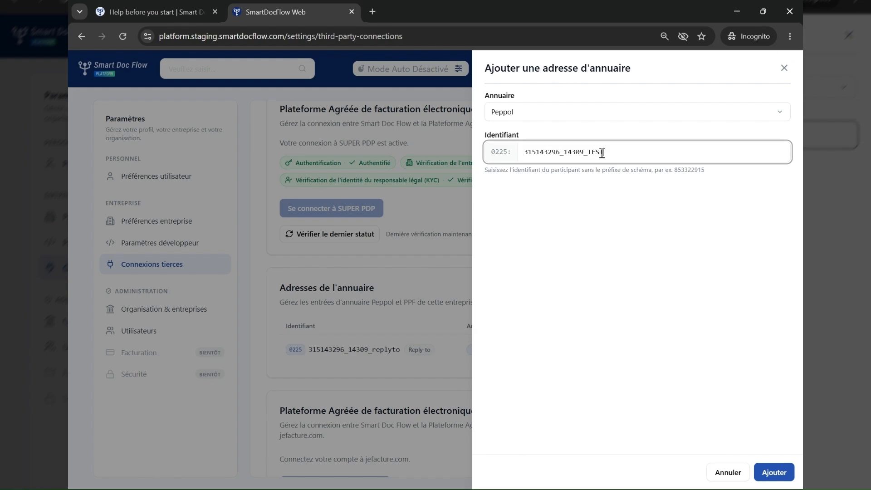
drag(588, 153, 605, 154)
text(COMPTA)
click(557, 218)
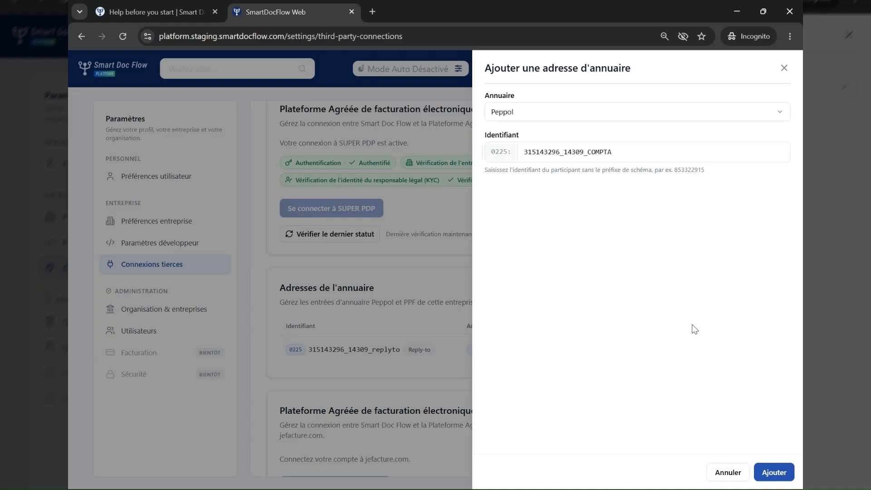
click(777, 473)
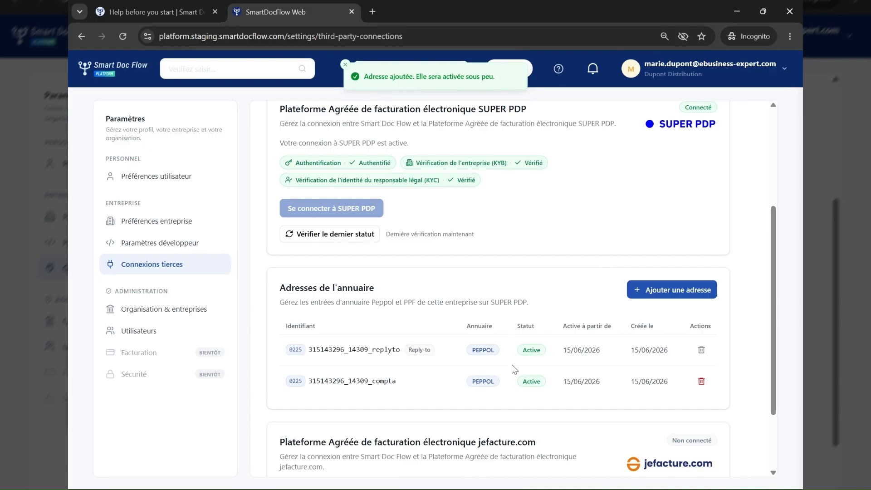
scroll(460, 408, down, 1)
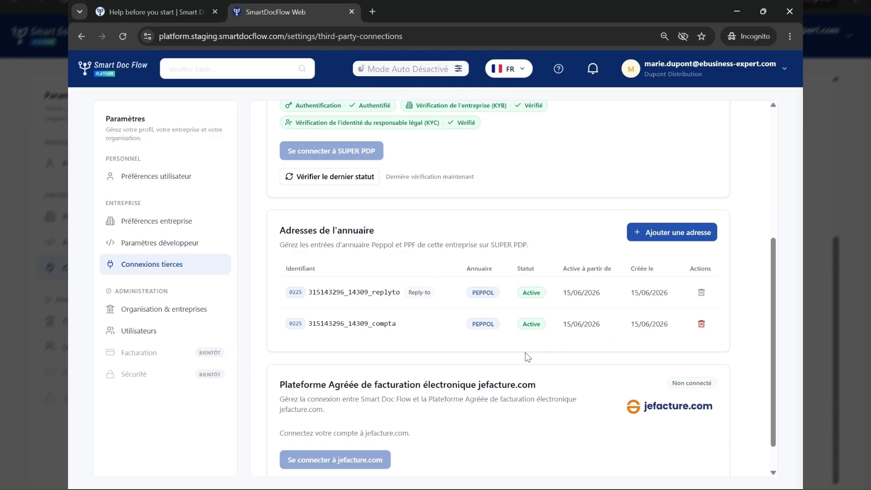
scroll(527, 357, up, 1)
scroll(526, 354, up, 1)
scroll(525, 356, up, 2)
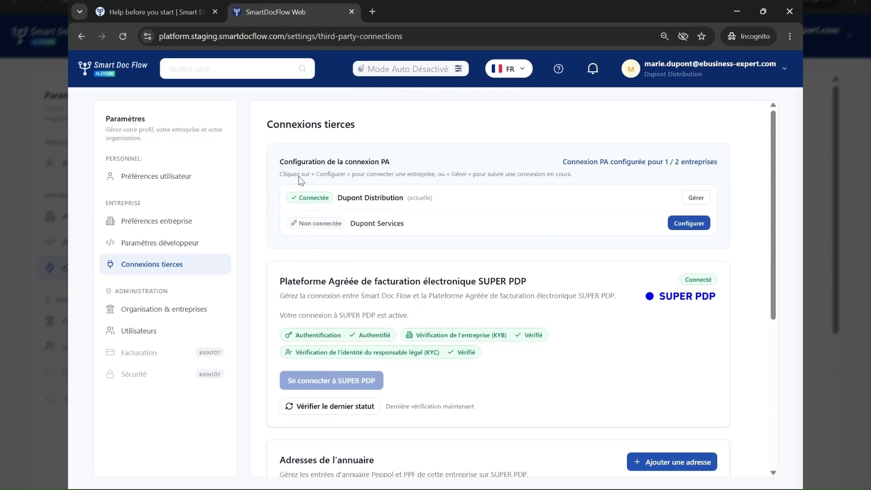